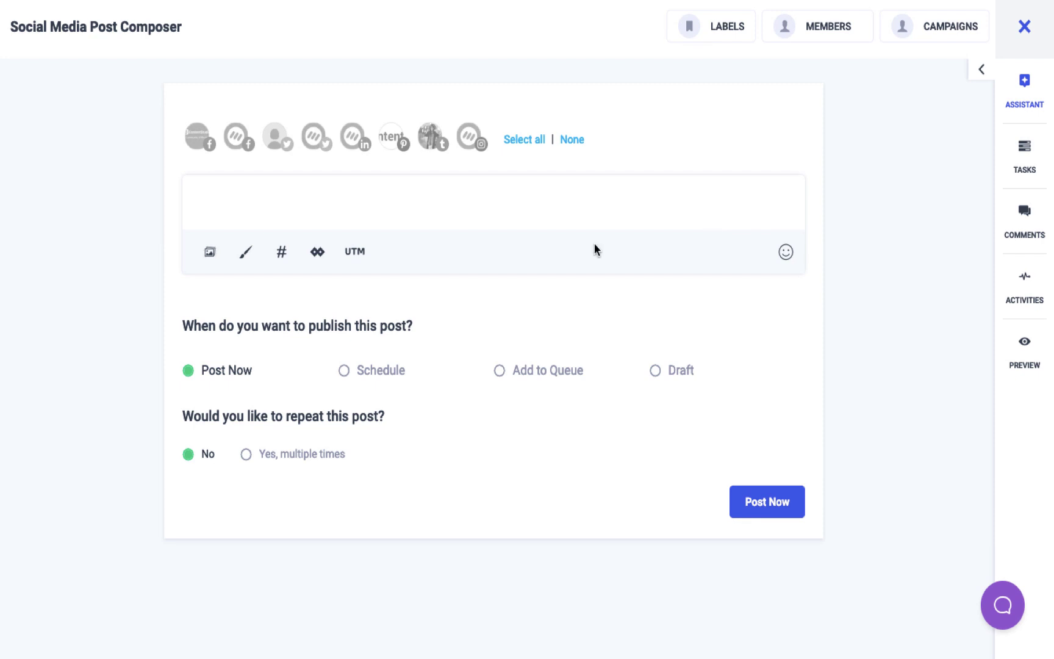
Select the Twitter and Tumblr accounts for the post and bring up the content assistant
left_click(275, 136)
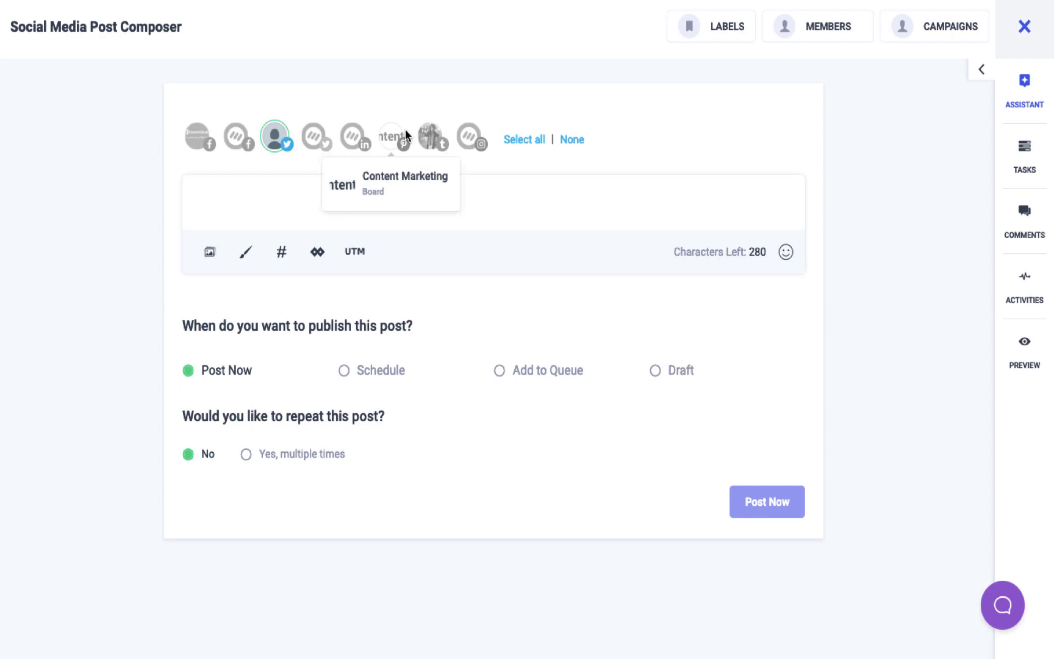
left_click(429, 137)
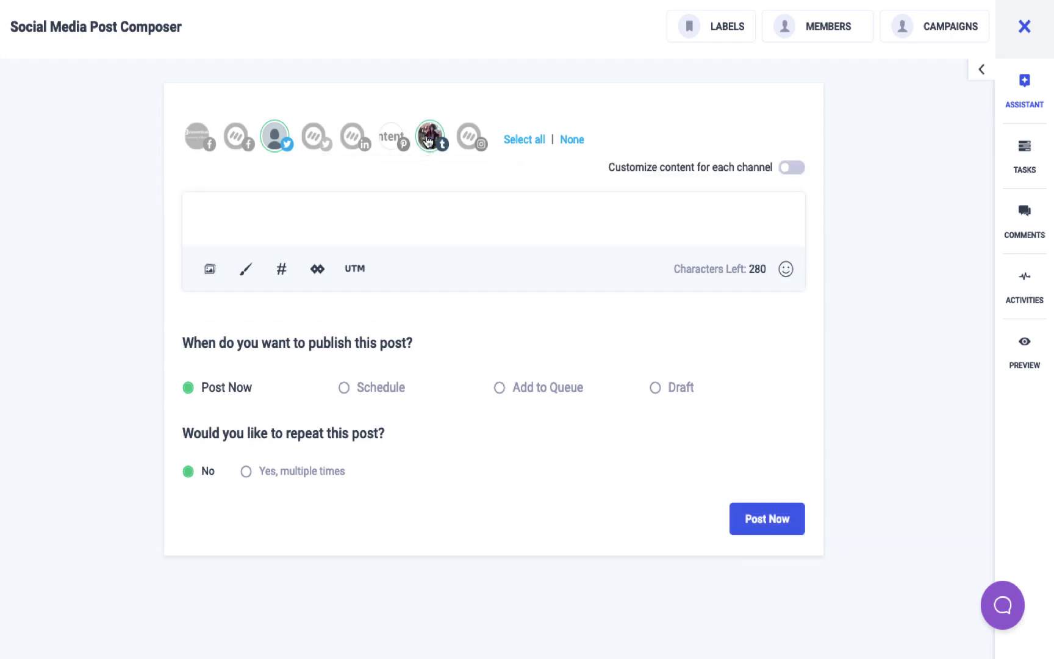
left_click(1021, 99)
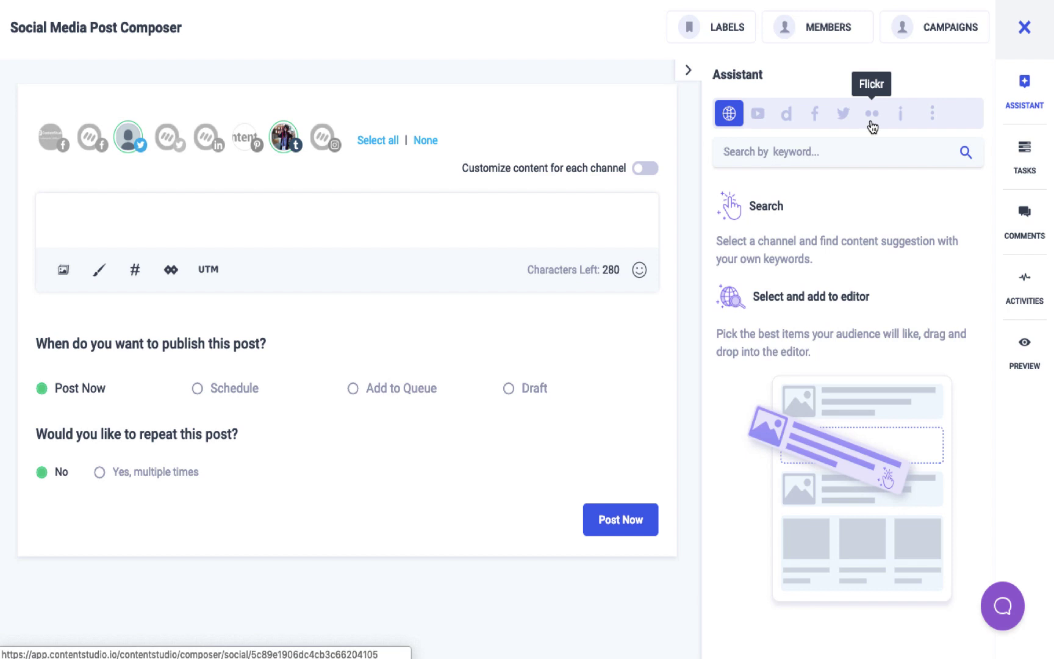
left_click(934, 117)
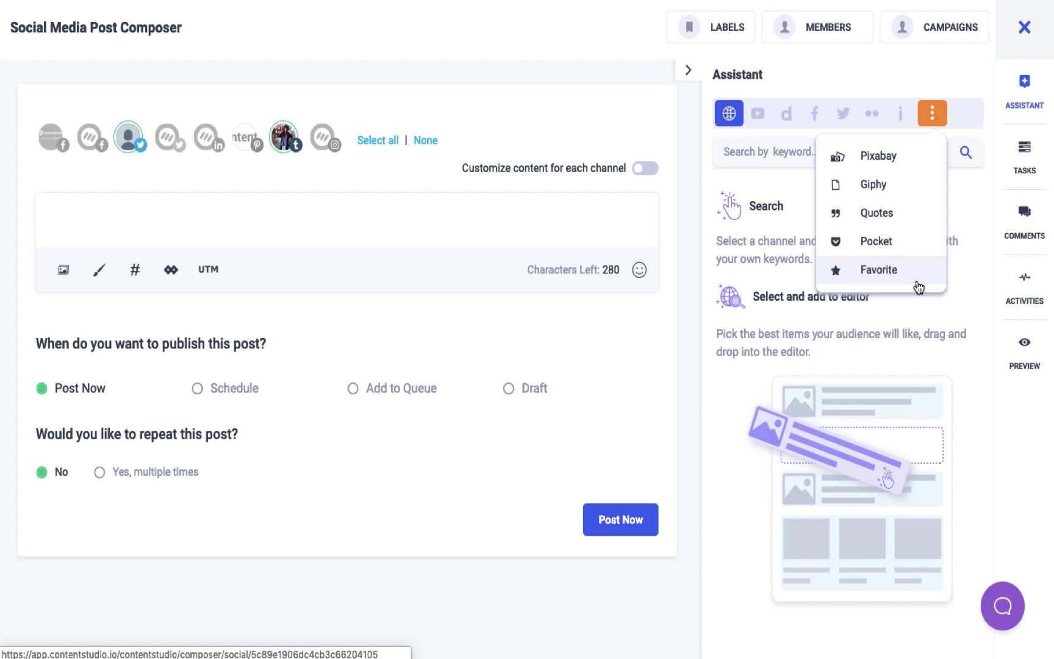
Search the assistant for the keyword 'Football' to list most-shared articles
left_click(782, 149)
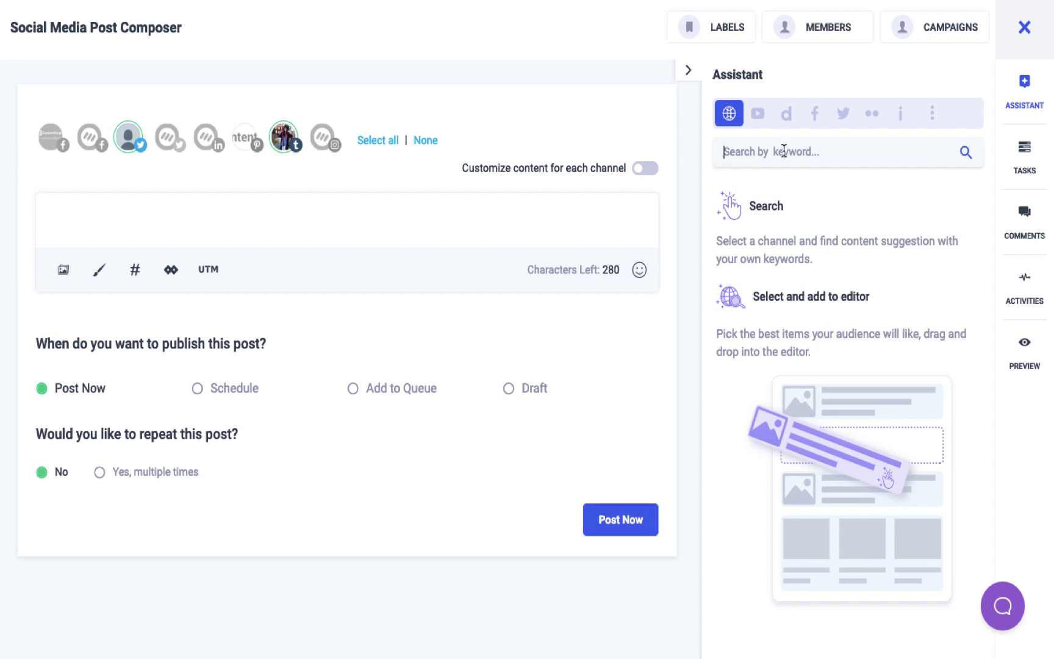
type("Fo")
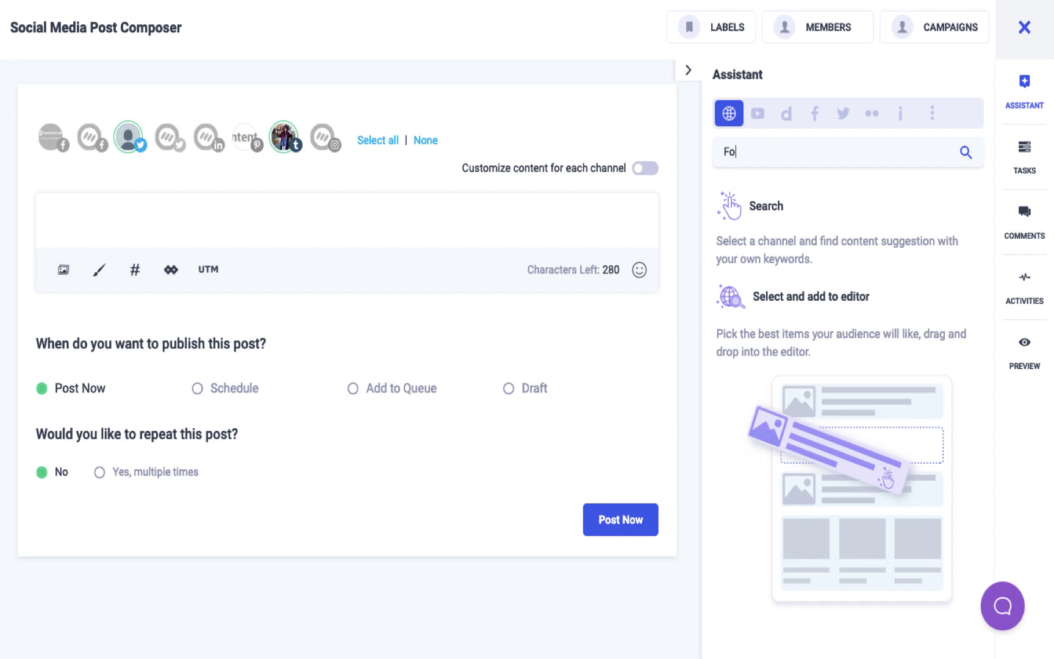
type("otball")
key("Return")
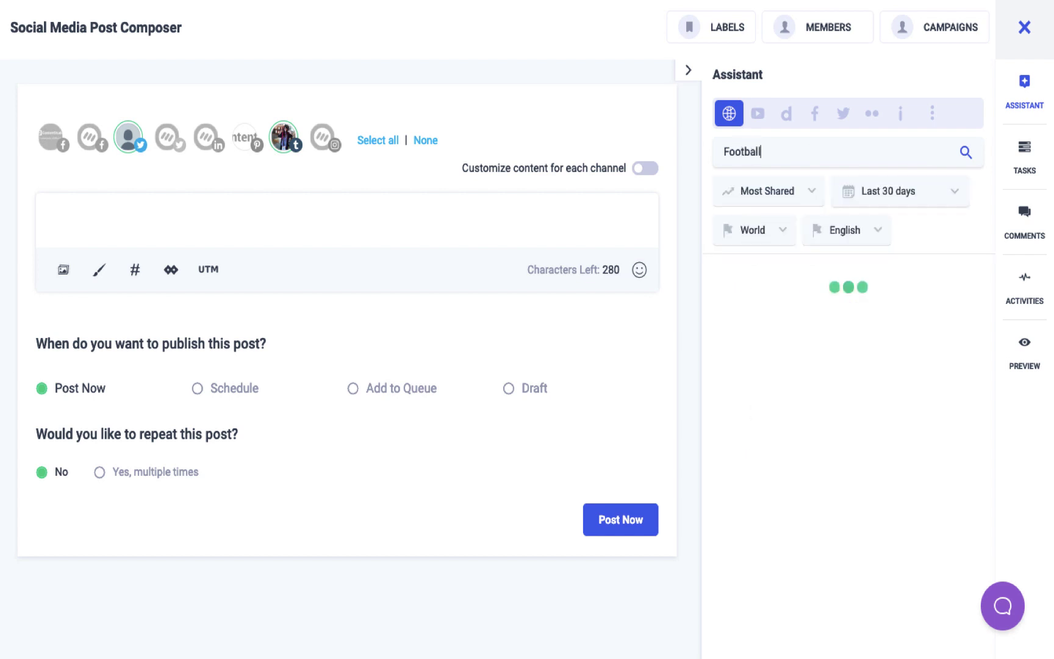
scroll(881, 299, "down", 3)
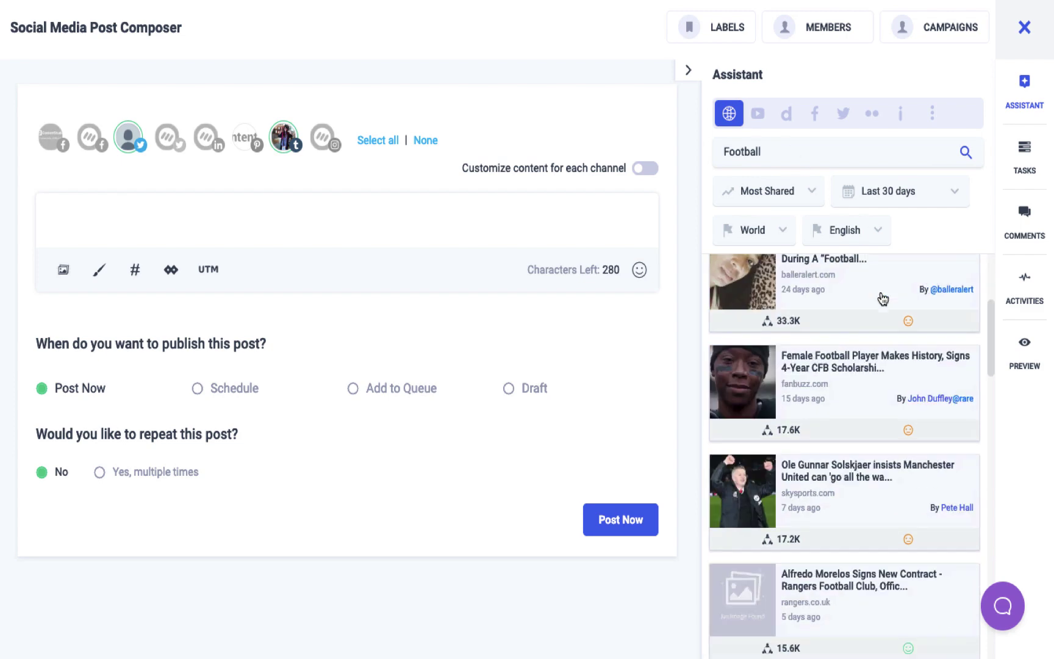
scroll(880, 299, "down", 1)
scroll(882, 298, "up", 4)
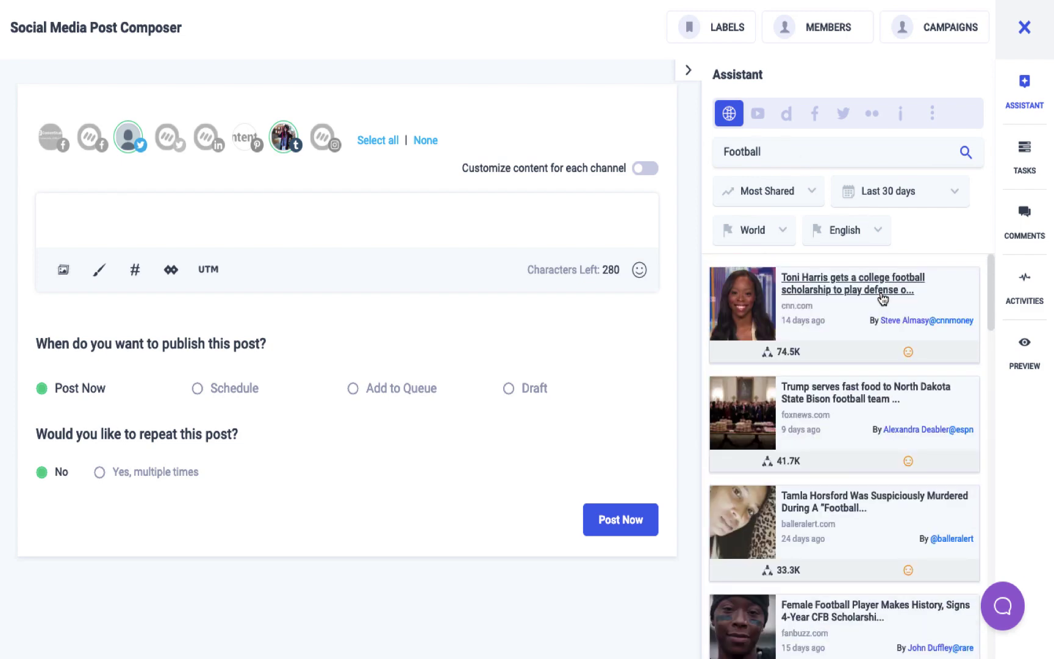
Sort the football results by Recent and limit them to the last 24 hours
left_click(806, 199)
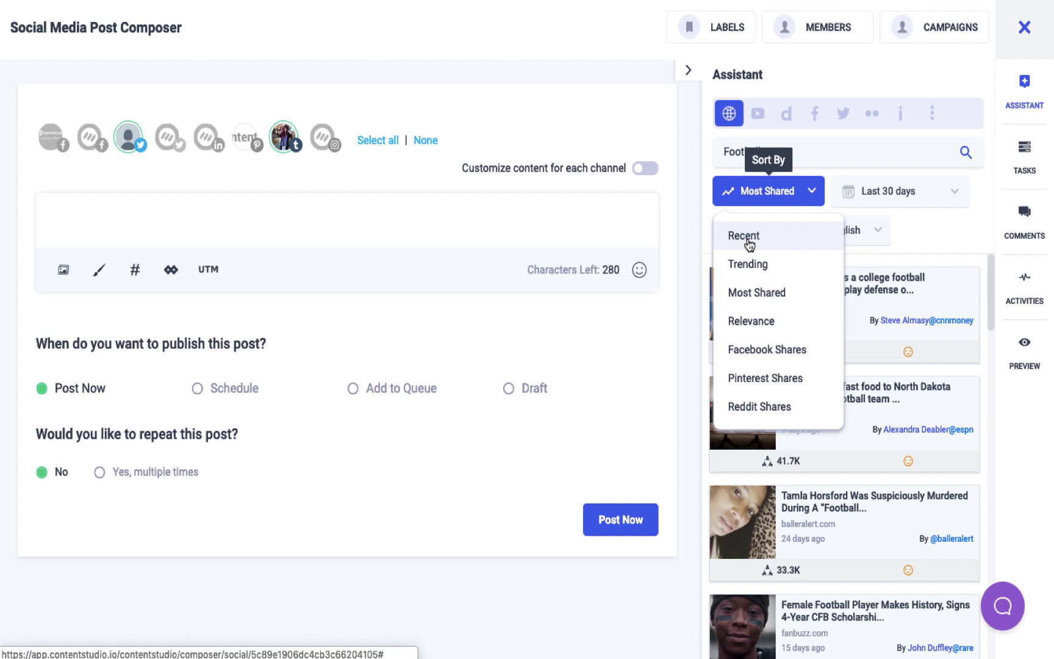
left_click(759, 238)
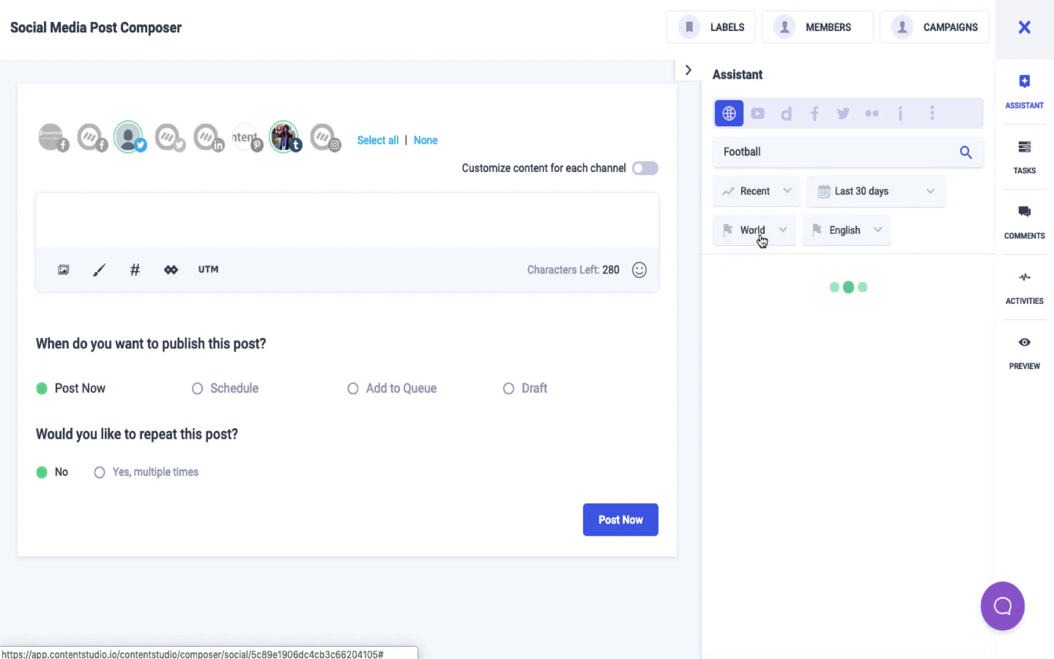
left_click(908, 196)
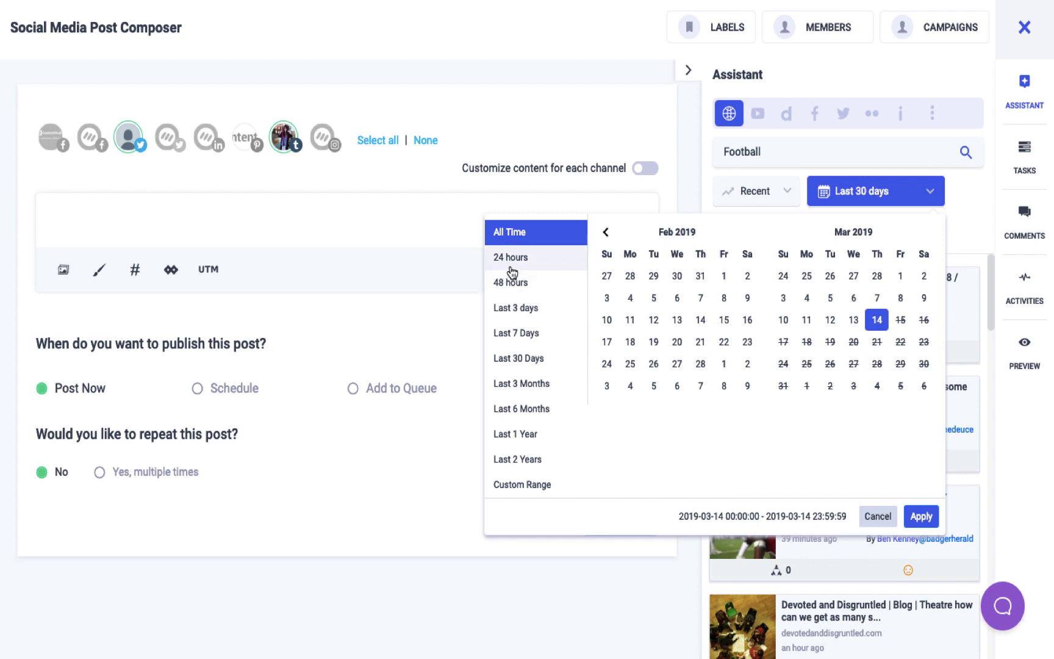
left_click(511, 258)
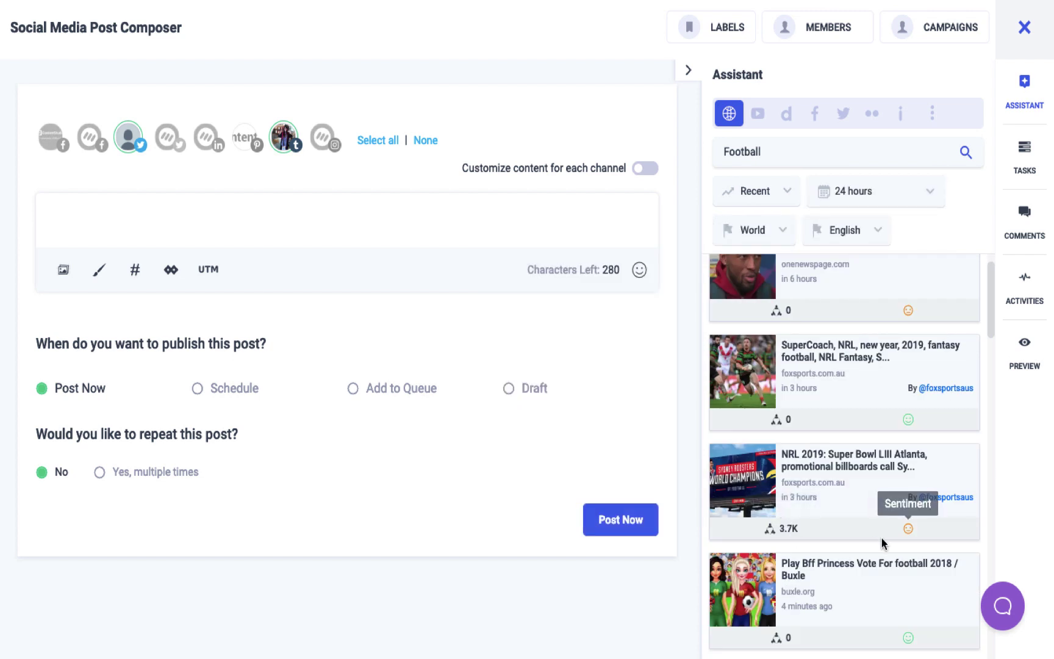
scroll(907, 541, "down", 2)
scroll(908, 541, "down", 2)
scroll(907, 542, "down", 1)
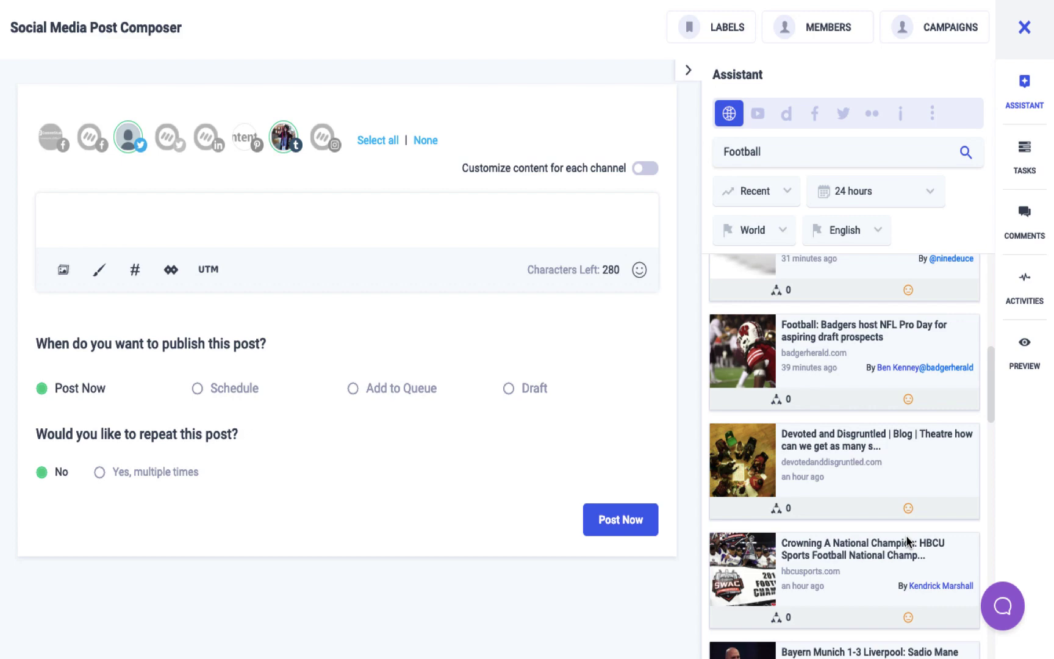
scroll(908, 541, "up", 3)
scroll(908, 541, "up", 2)
scroll(907, 541, "up", 1)
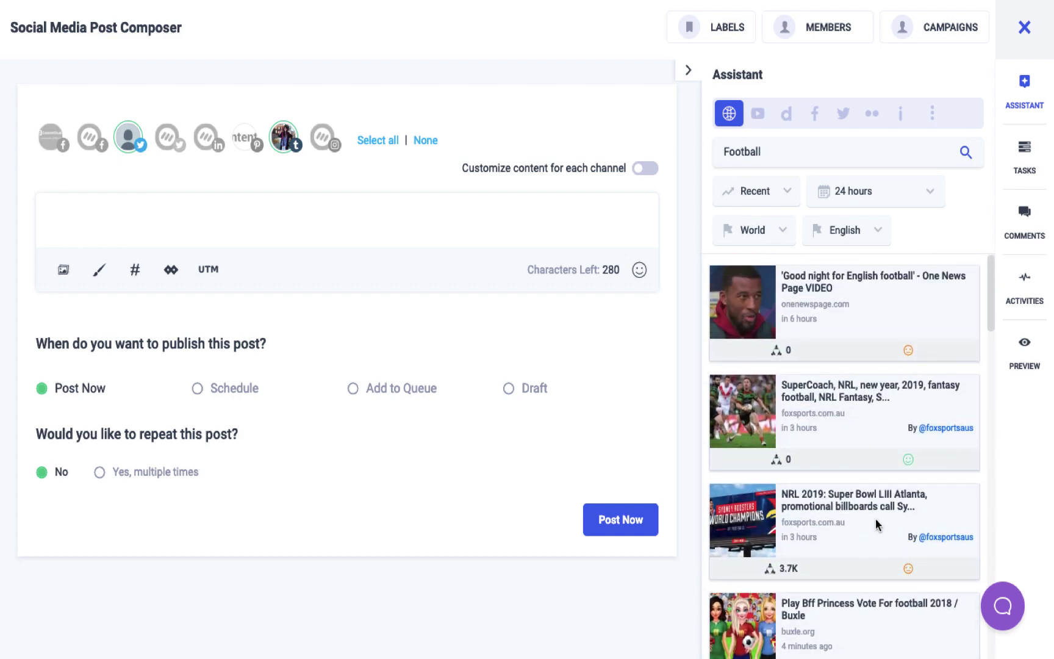
Preview the NRL 2019: Super Bowl LIII Atlanta billboards article from the results
left_click(861, 508)
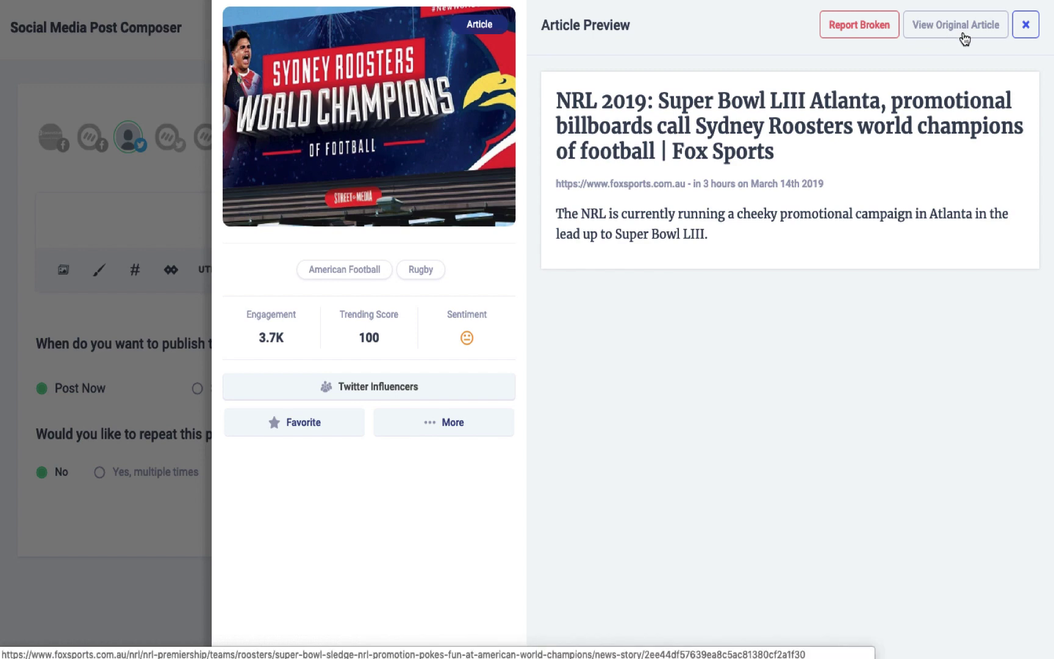
left_click(964, 37)
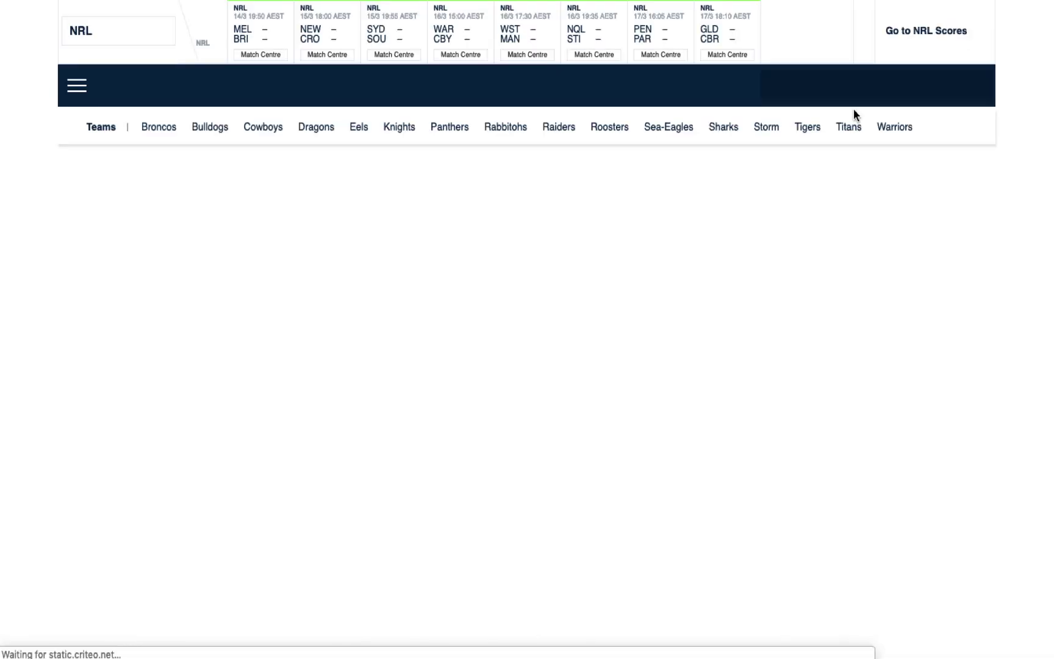
scroll(689, 364, "down", 3)
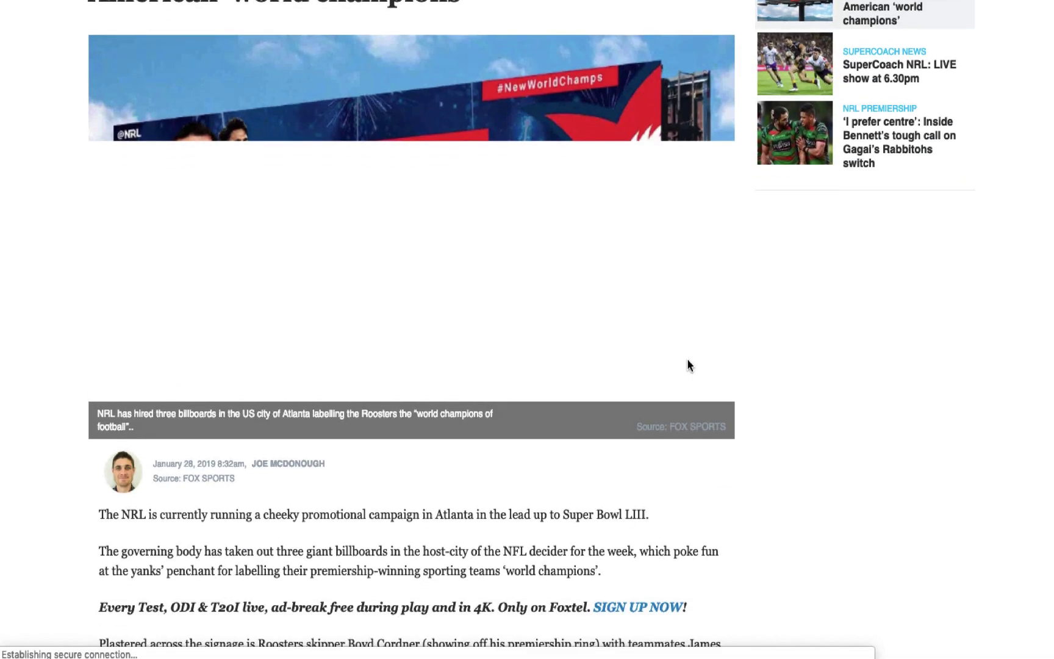
scroll(689, 365, "down", 1)
scroll(688, 365, "down", 3)
scroll(688, 365, "down", 1)
scroll(686, 359, "down", 2)
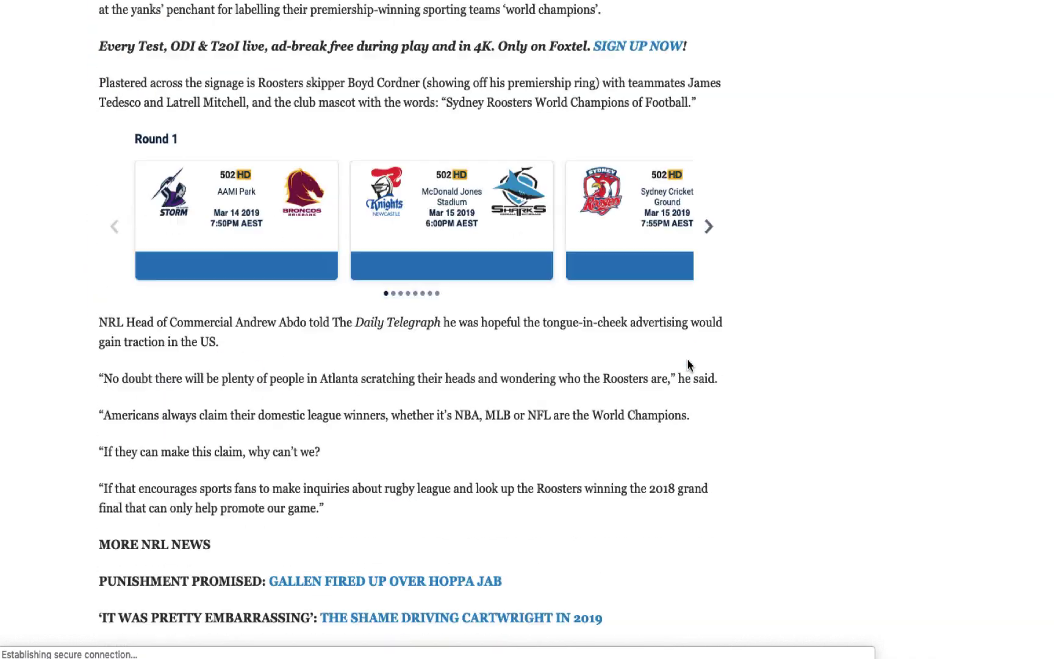
scroll(686, 359, "down", 5)
scroll(686, 358, "up", 5)
scroll(686, 358, "up", 5)
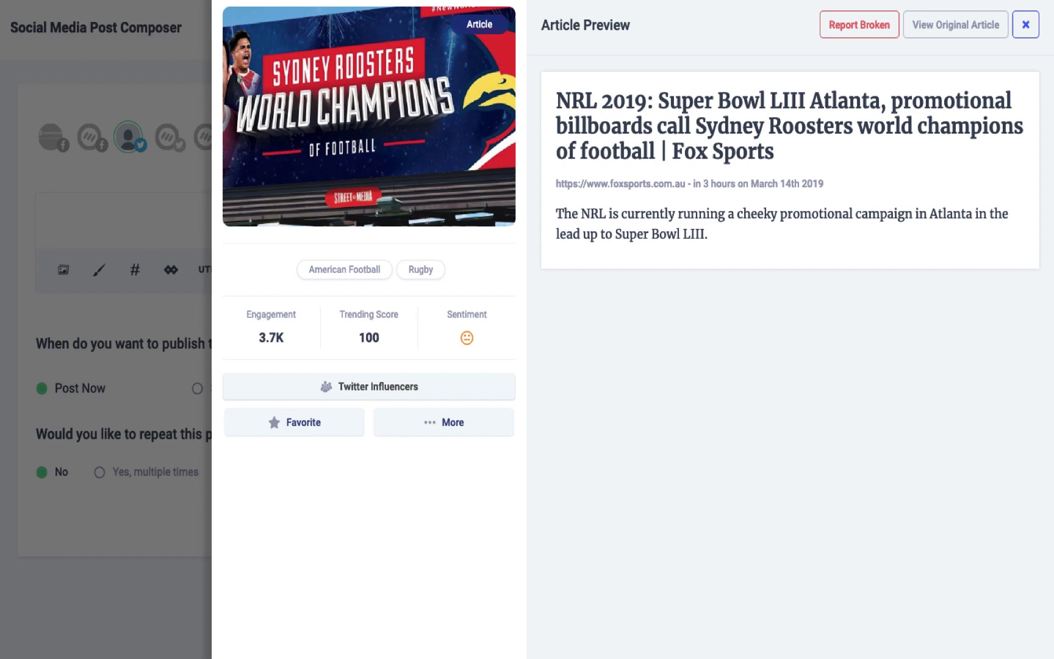
Close the preview and drag the NRL 2019 article into the post with its short link and card
left_click(1024, 31)
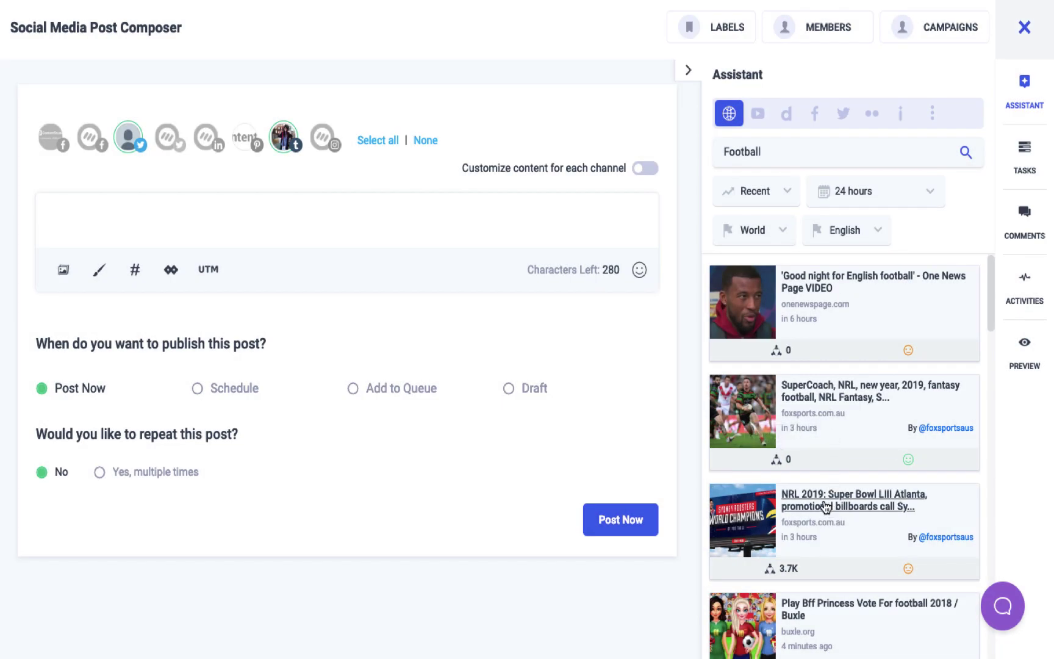
left_click_drag(826, 508, 200, 197)
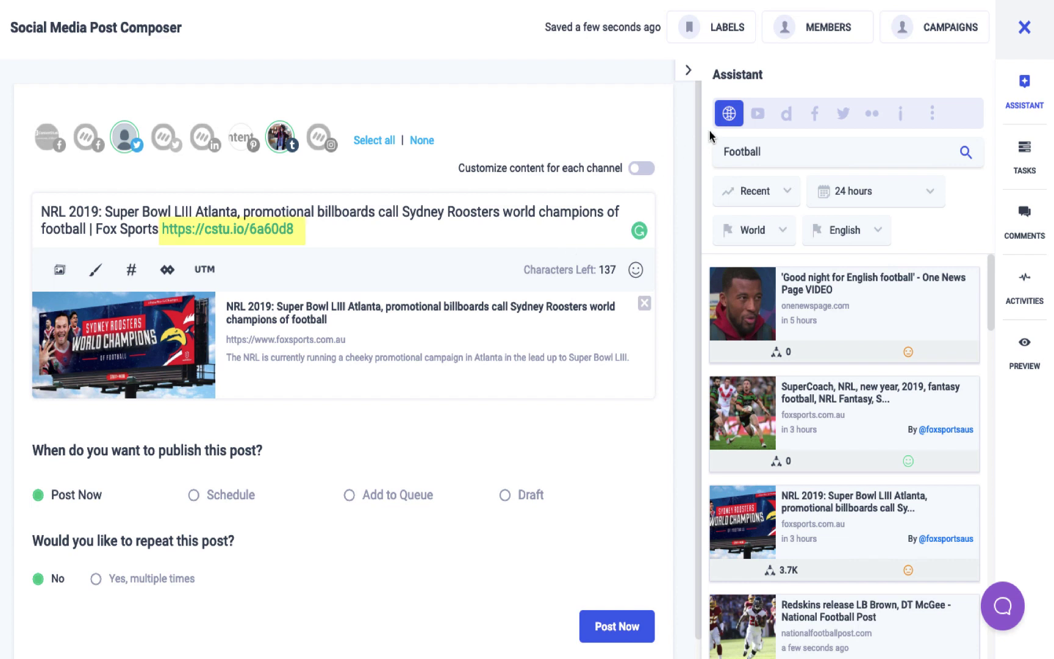
Browse football content across YouTube, Facebook videos, Flickr and Imgur, ending on Pixabay images
left_click(757, 114)
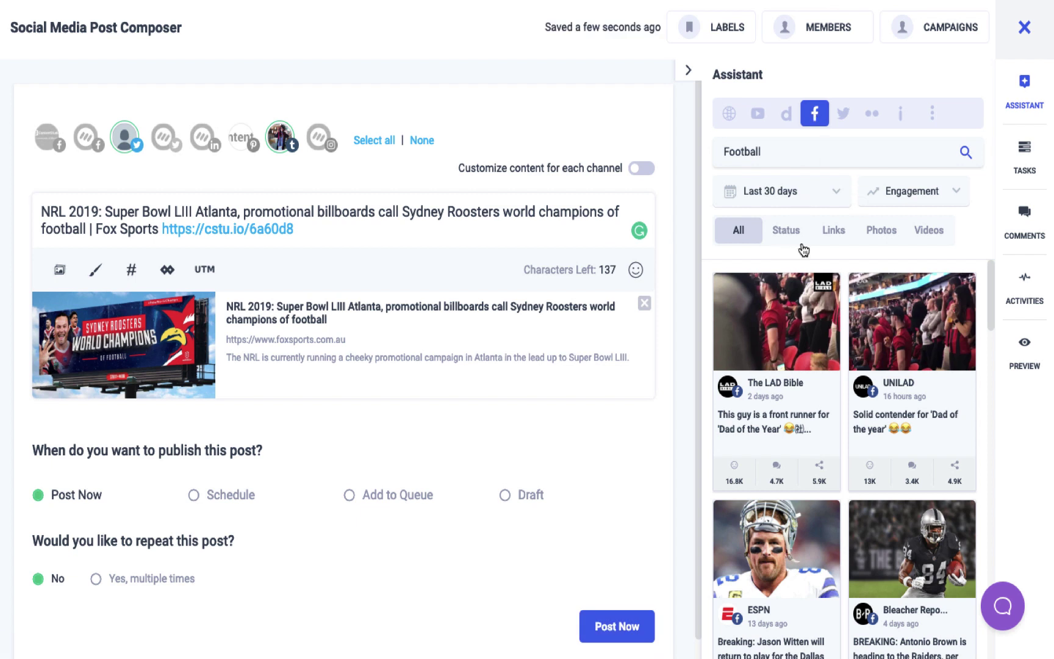
left_click(939, 238)
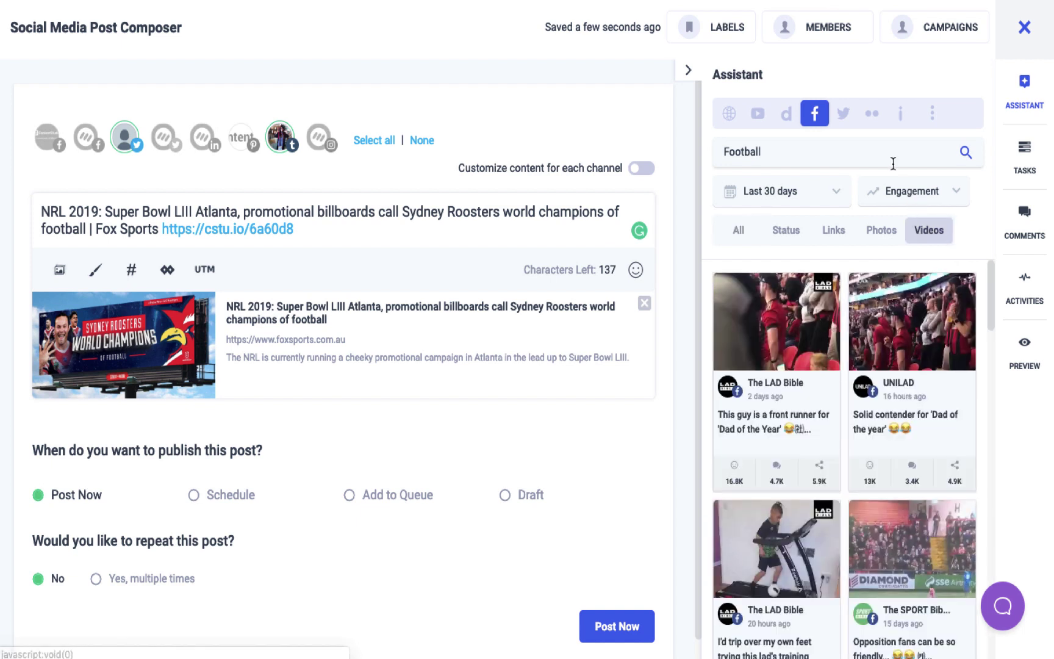
left_click(873, 118)
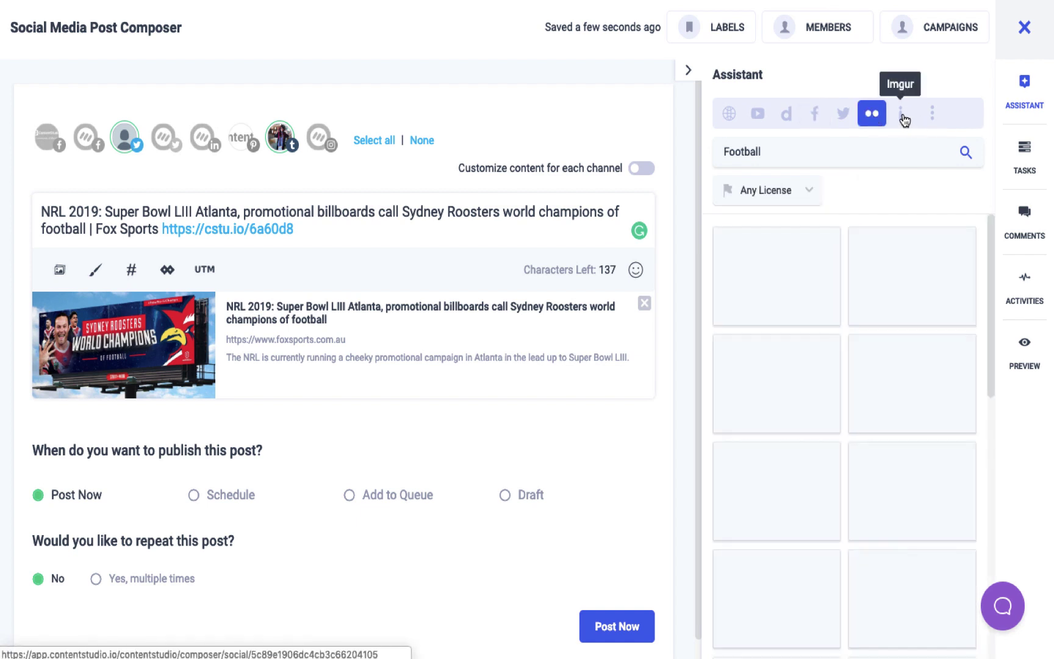
left_click(900, 114)
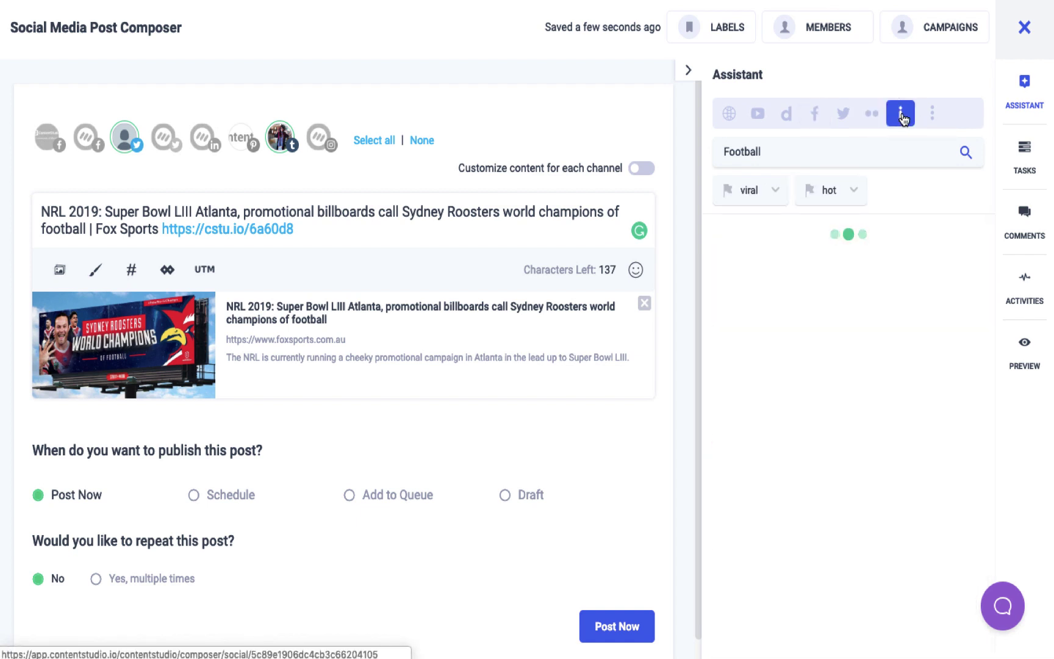
left_click(933, 116)
left_click(905, 161)
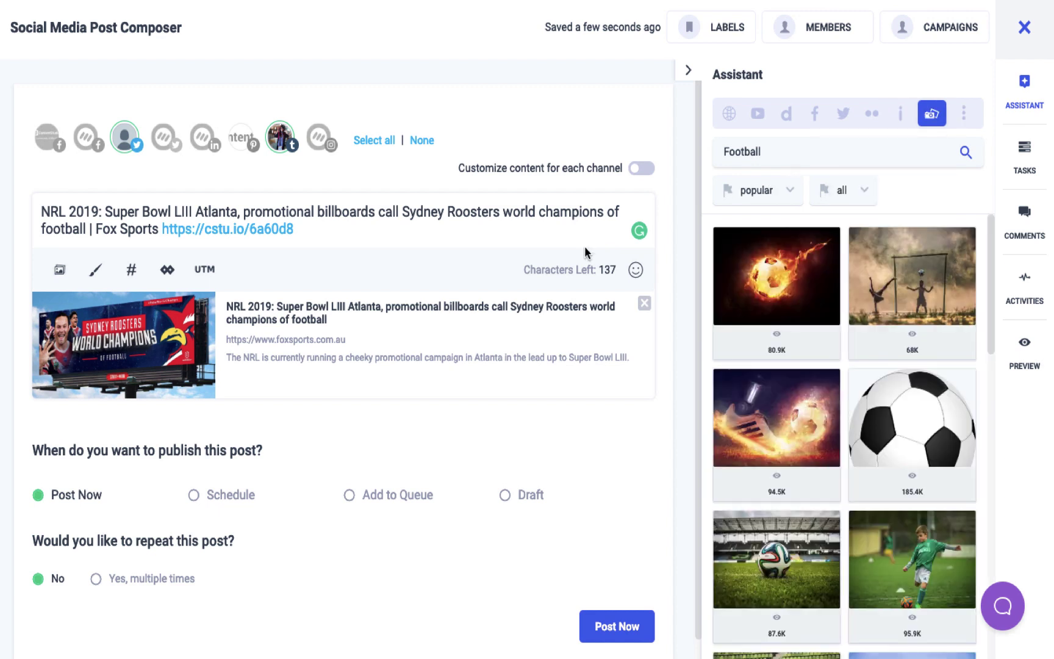